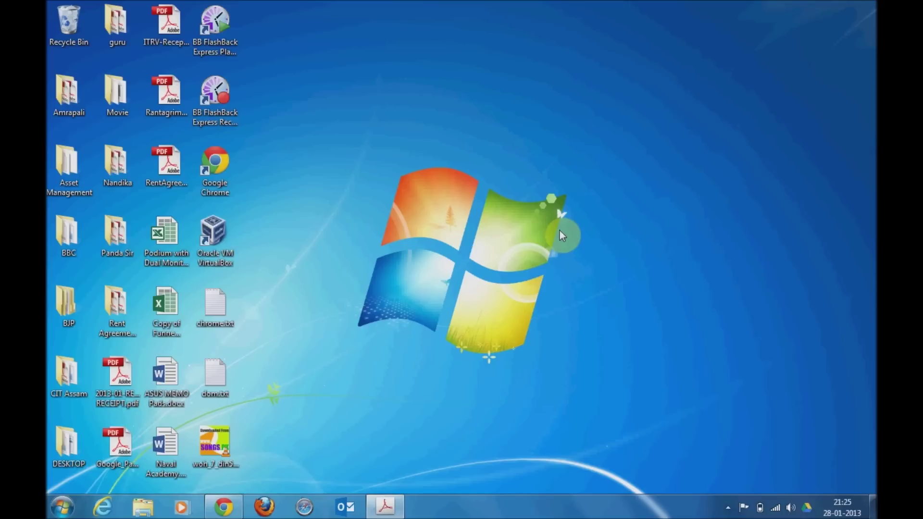
Step: Bring back the KB 2496898 Indian Rupee update article in Chrome and scroll to the download packages
click(228, 511)
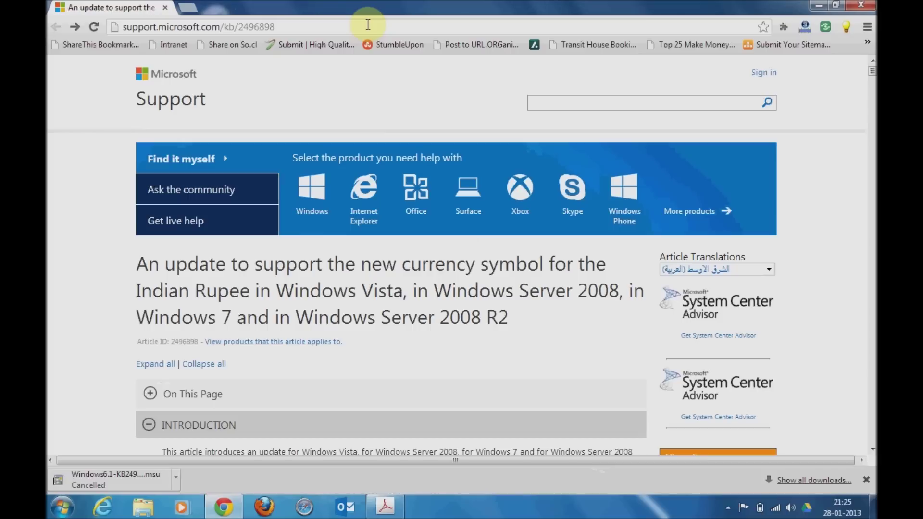
click(368, 25)
scroll(412, 336, down, 3)
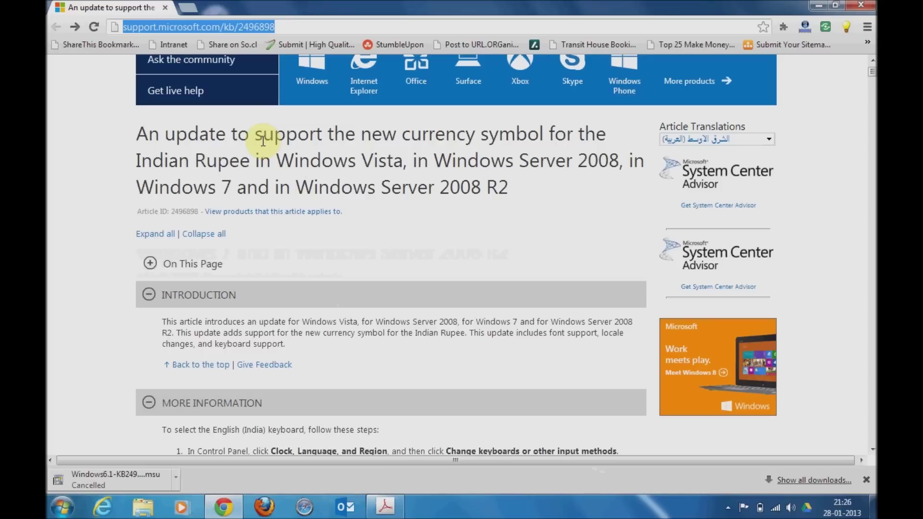
scroll(375, 254, down, 5)
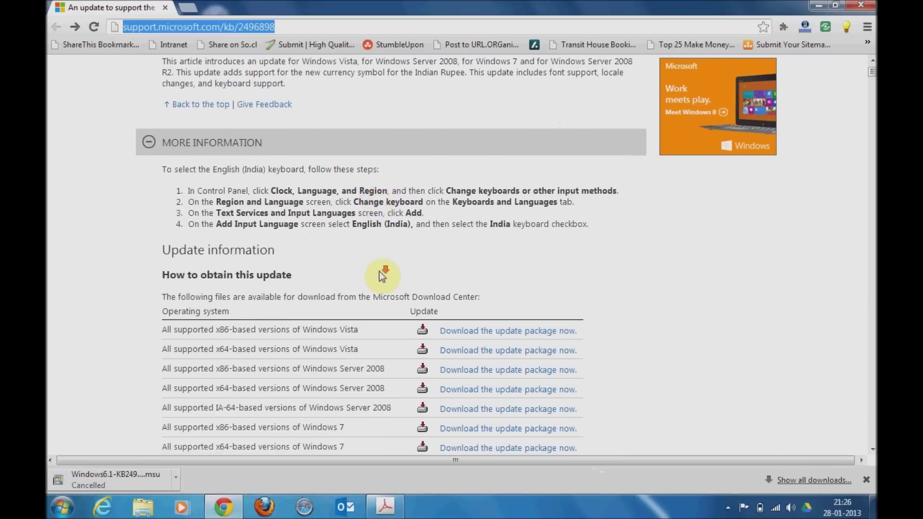
scroll(383, 275, down, 4)
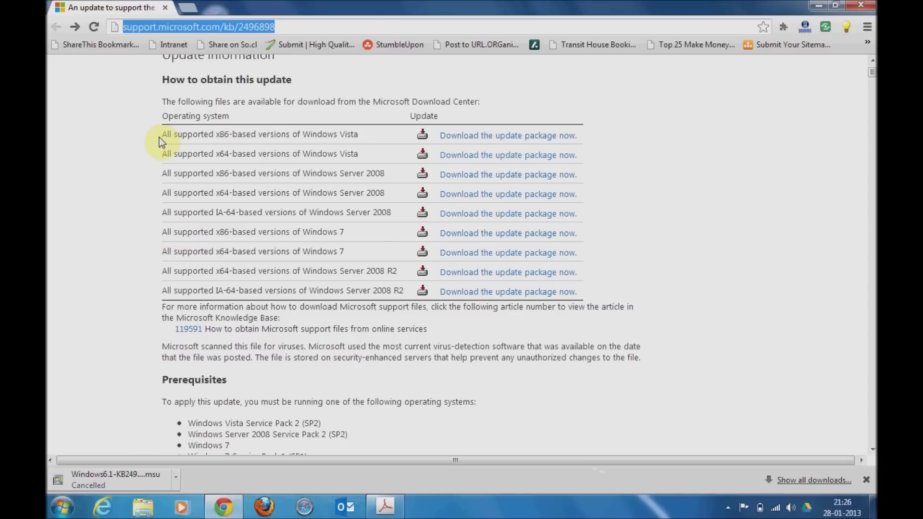
drag(160, 137, 341, 143)
click(251, 140)
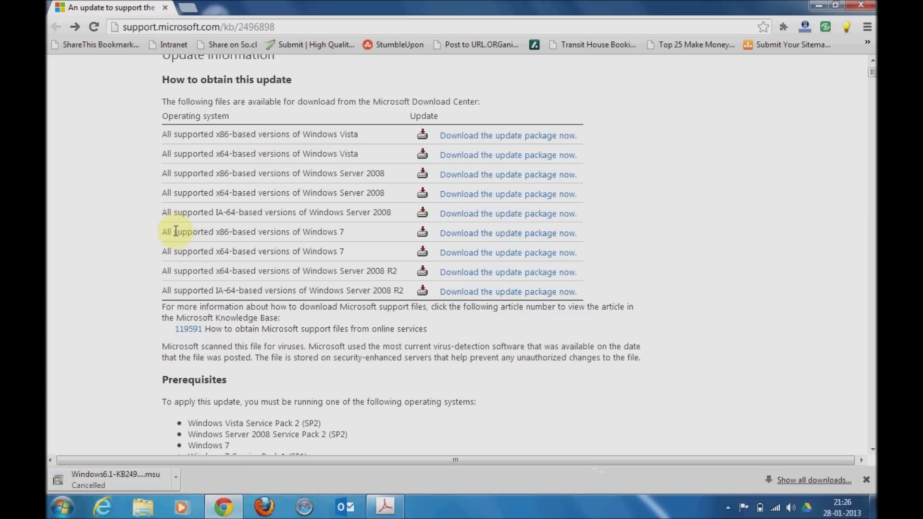
drag(215, 231, 354, 234)
click(354, 235)
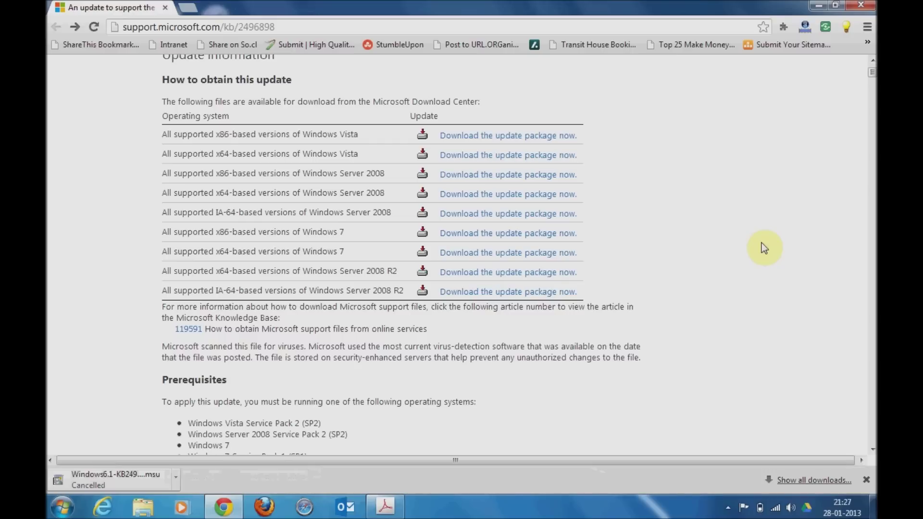
Step: Minimize Chrome and refresh the desktop
click(818, 5)
right_click(390, 226)
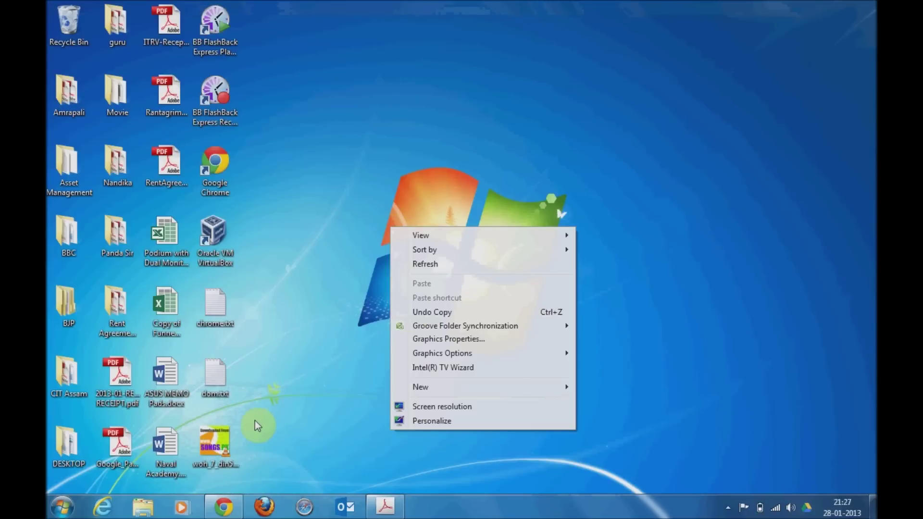
click(426, 264)
Step: Go from Control Panel's Region and Language keyboard settings to the Add Input Language list
click(62, 508)
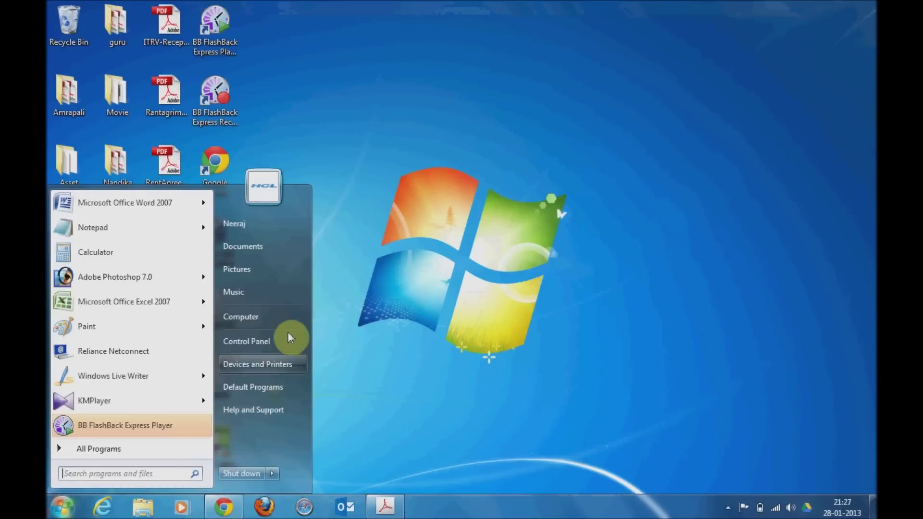
click(279, 343)
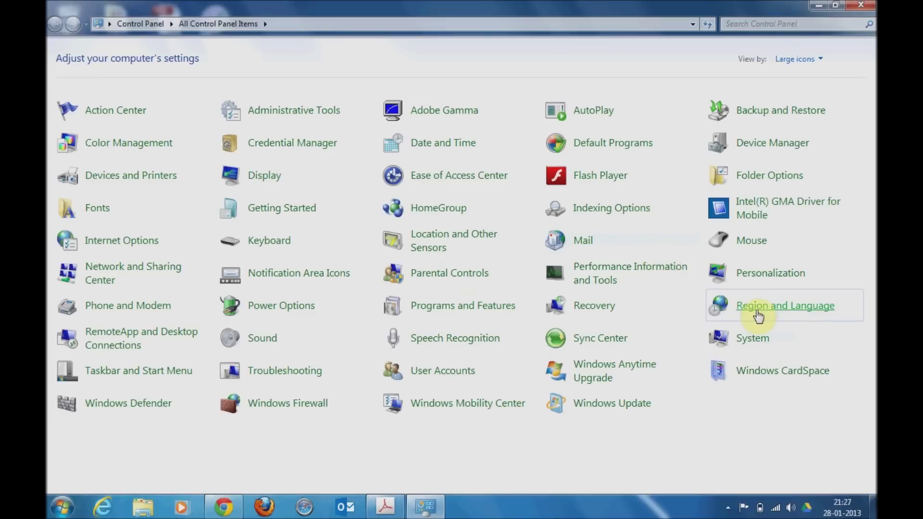
click(759, 312)
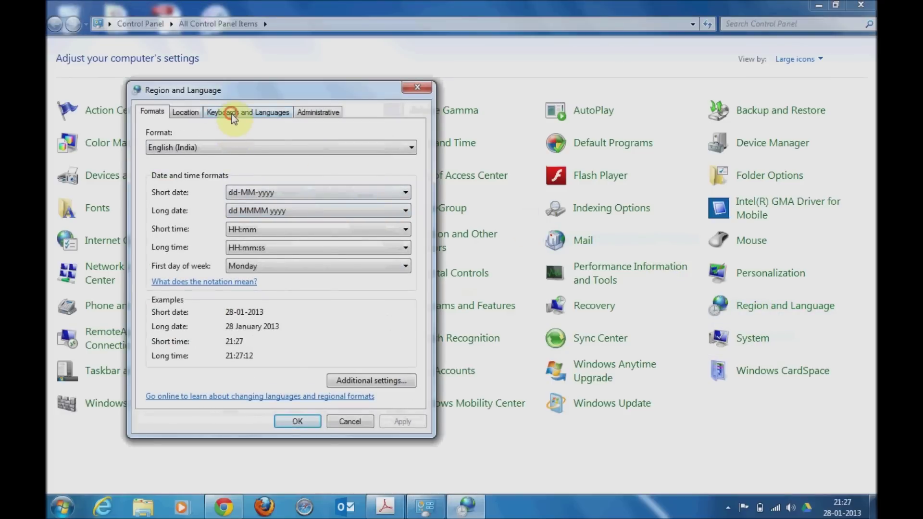
click(232, 113)
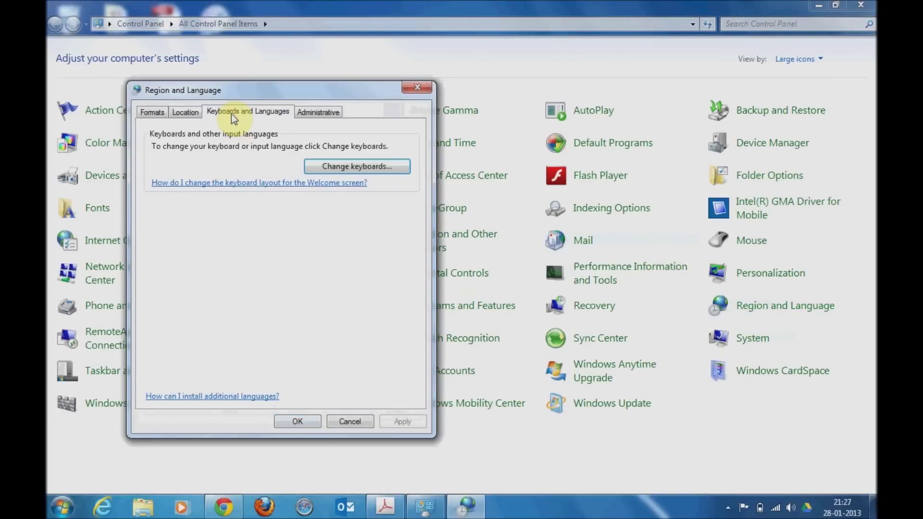
click(366, 169)
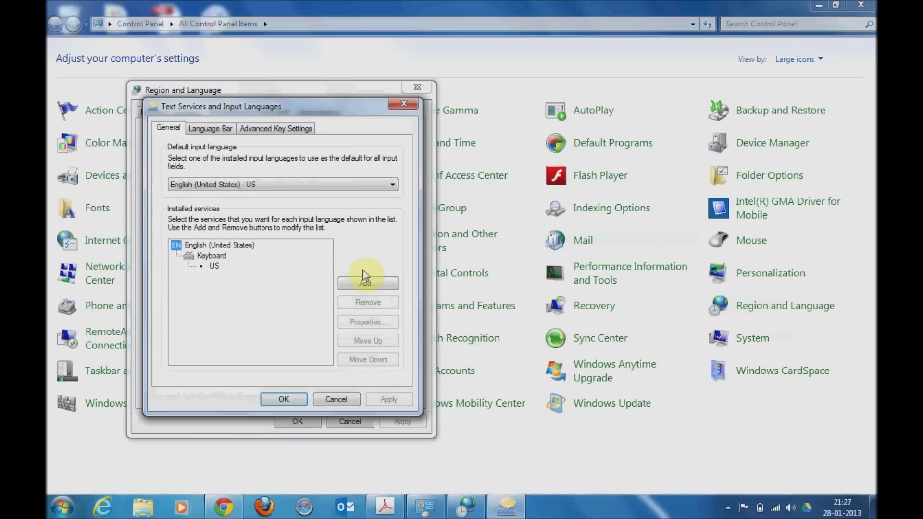
click(367, 282)
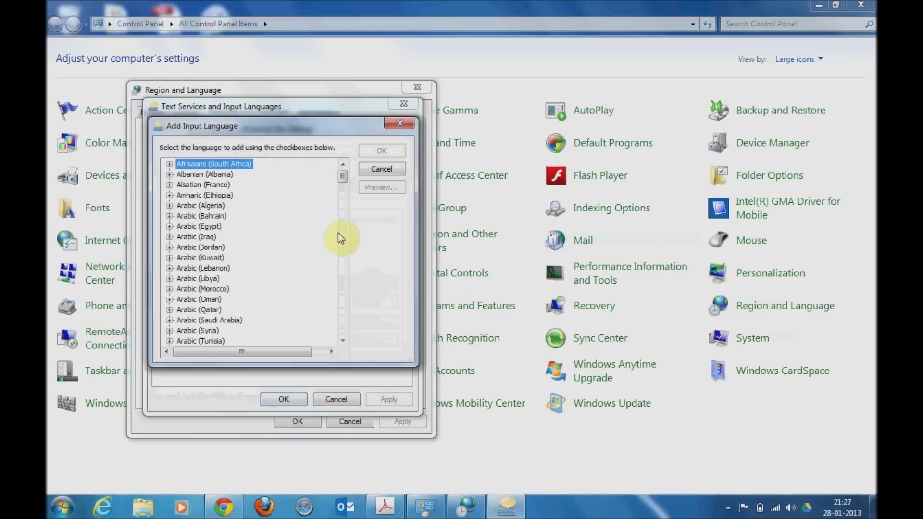
Step: Tick the India keyboard under English (India) > Keyboard
scroll(206, 276, down, 11)
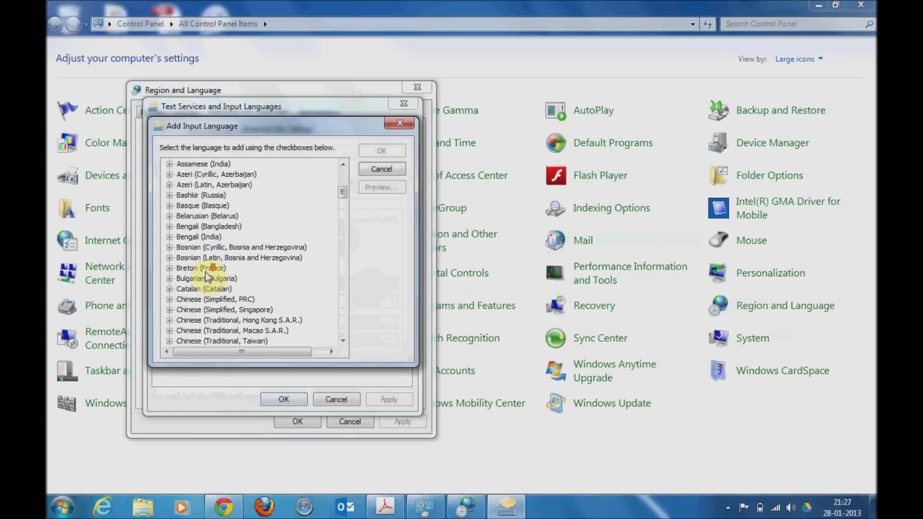
scroll(206, 276, down, 3)
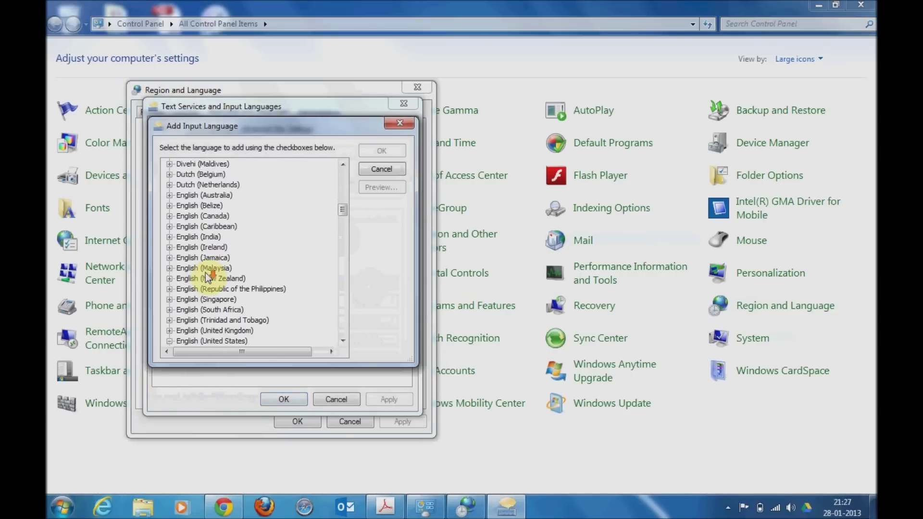
click(169, 236)
click(182, 248)
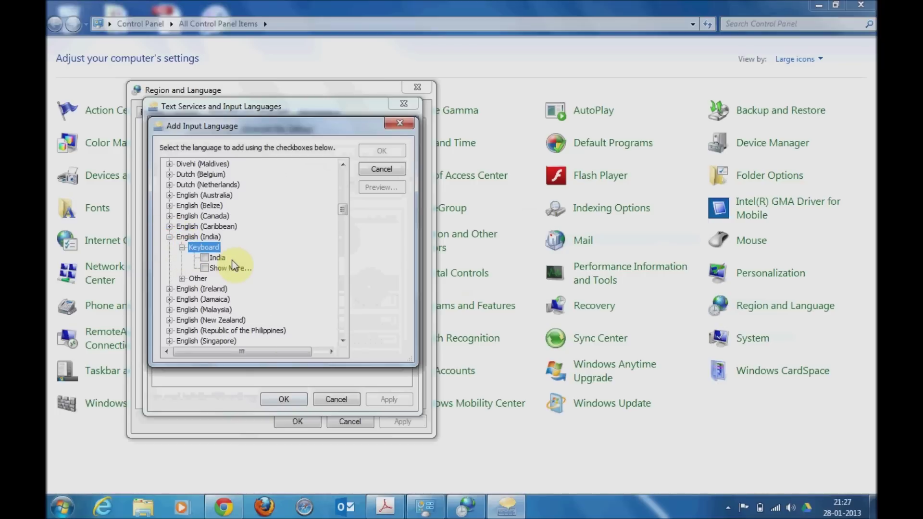
click(204, 259)
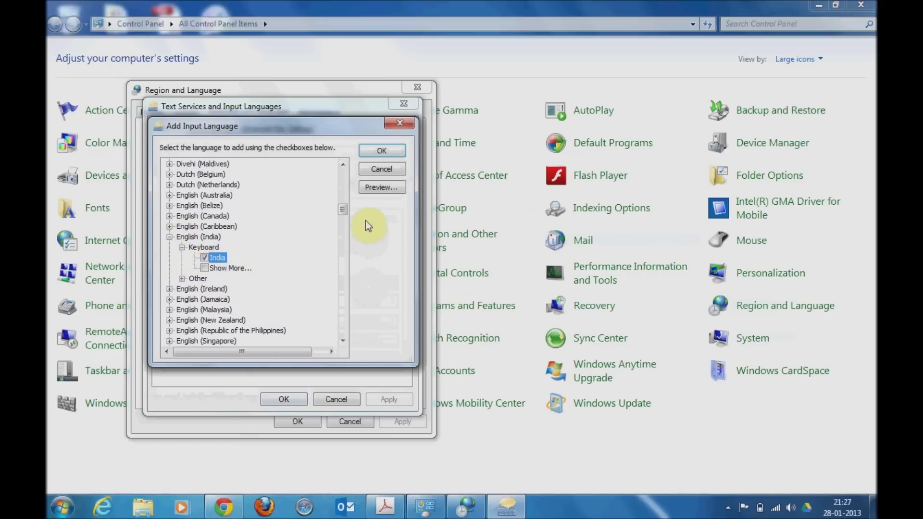
Step: Confirm adding English (India) and move it above English (United States)
click(371, 153)
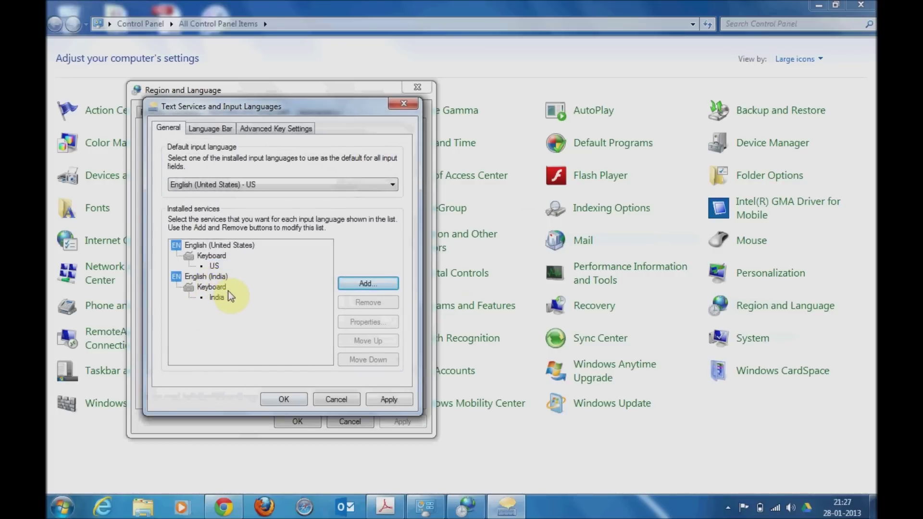
click(207, 288)
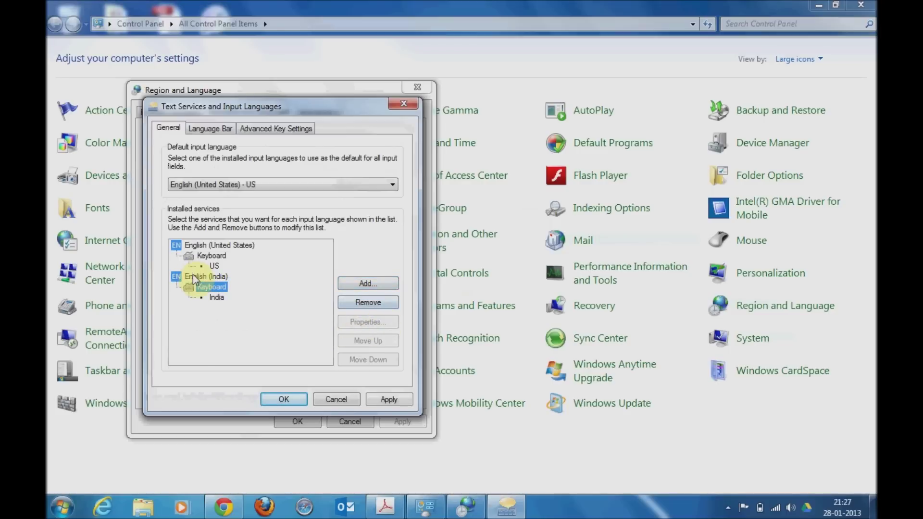
click(192, 277)
click(342, 337)
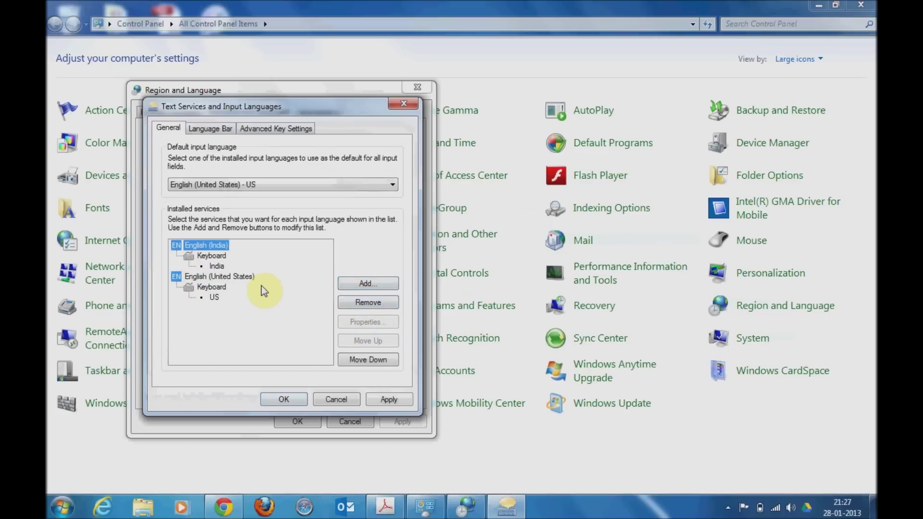
Step: Set English (India) - India as the default input language, apply, and close Control Panel
click(271, 184)
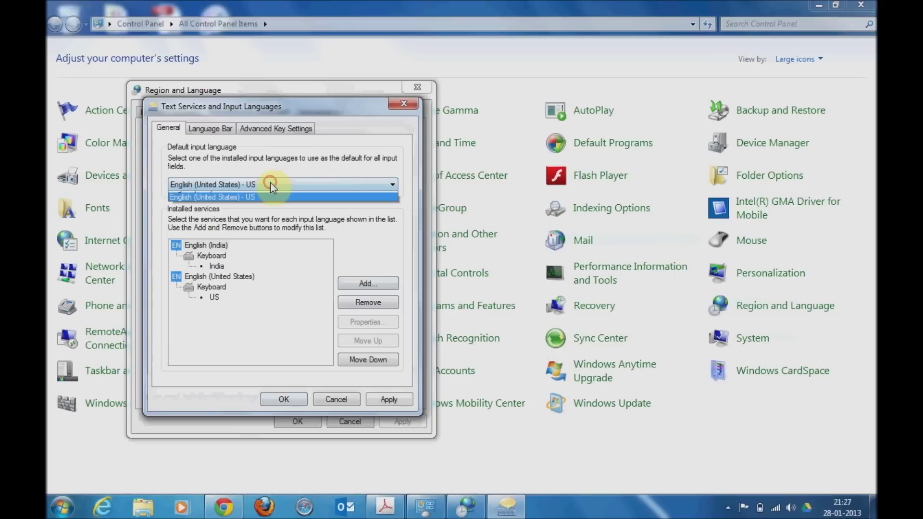
click(268, 204)
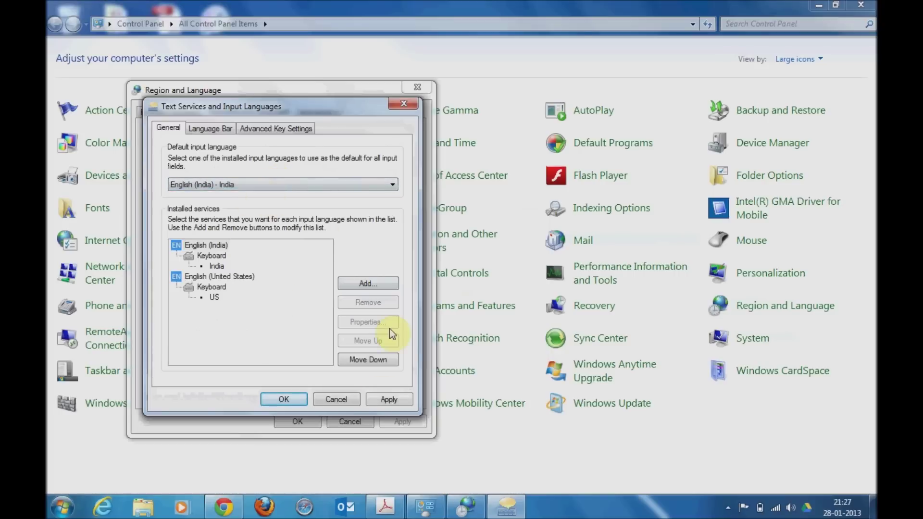
click(387, 399)
click(283, 401)
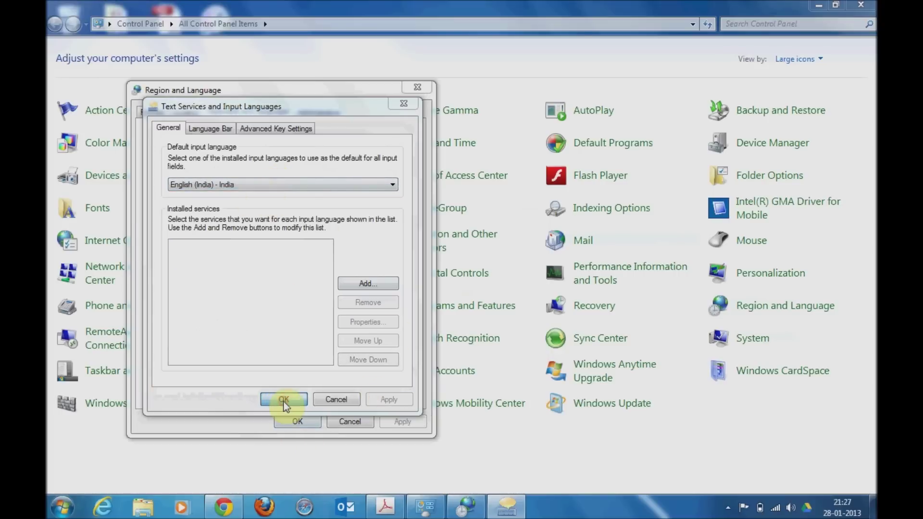
click(293, 420)
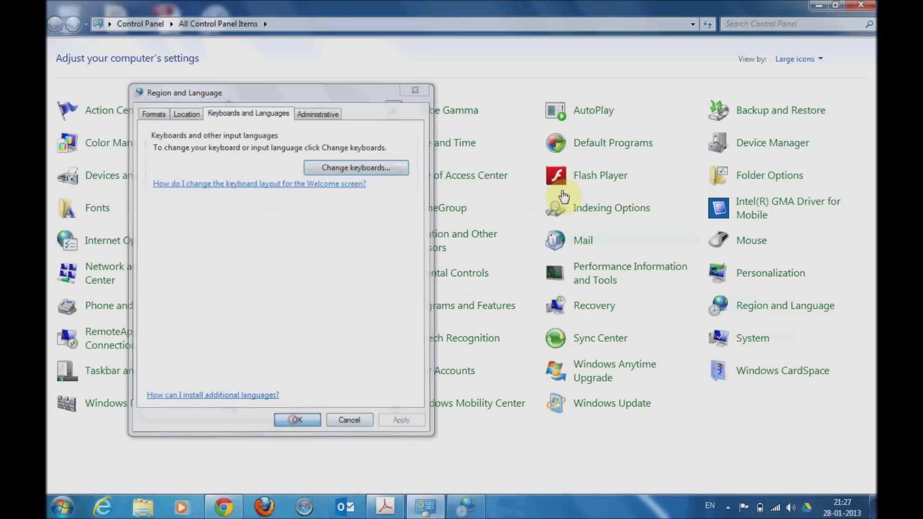
click(861, 5)
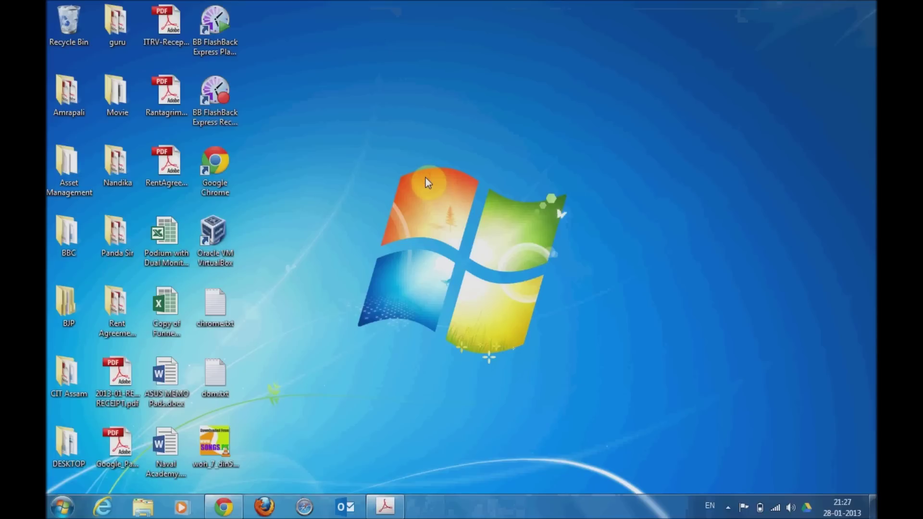
key(super+r)
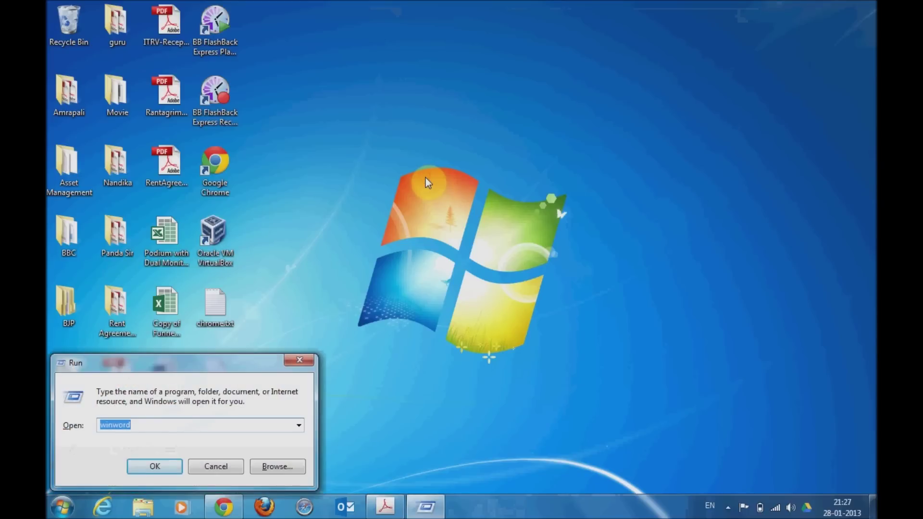
Step: Launch winword, start a blank document, and type ररररररररररर₹₹₹₹₹₹₹ on the page
key(Return)
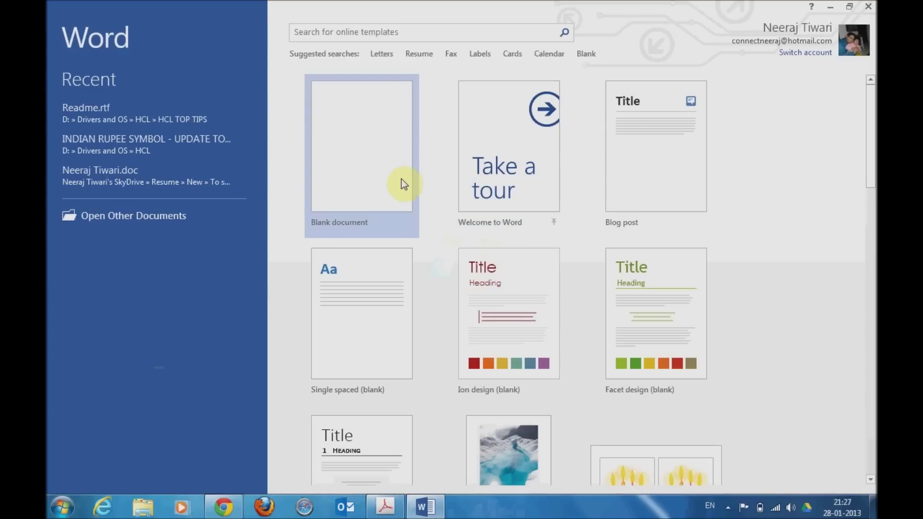
click(403, 181)
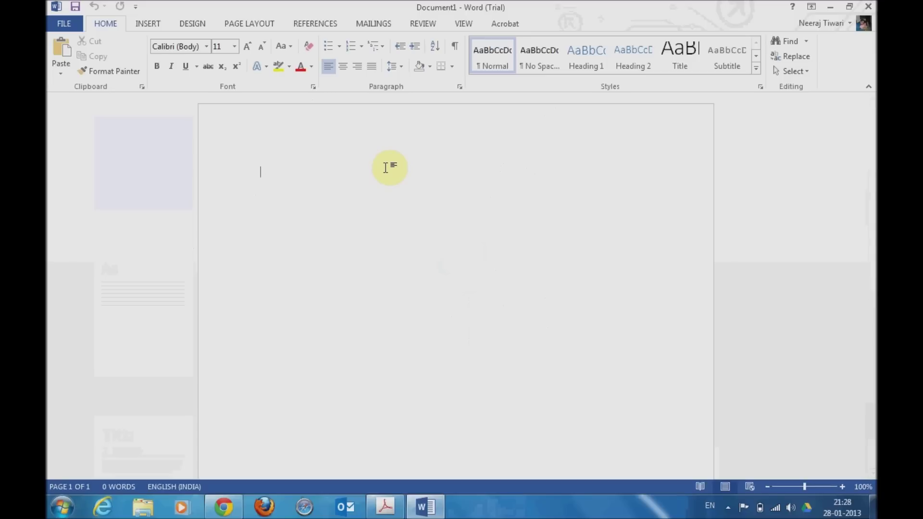
text(ररर)
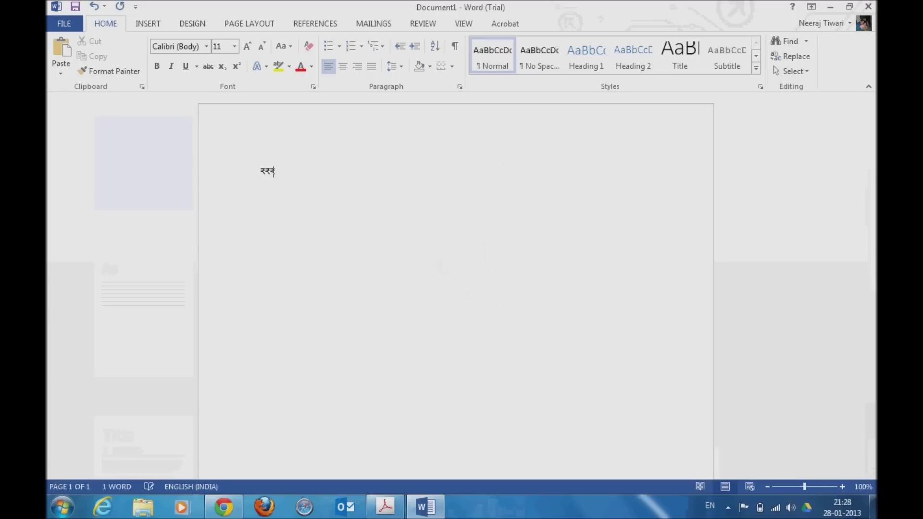
text(रररररररर)
text(₹₹₹₹₹₹₹₹₹₹₹₹₹₹₹)
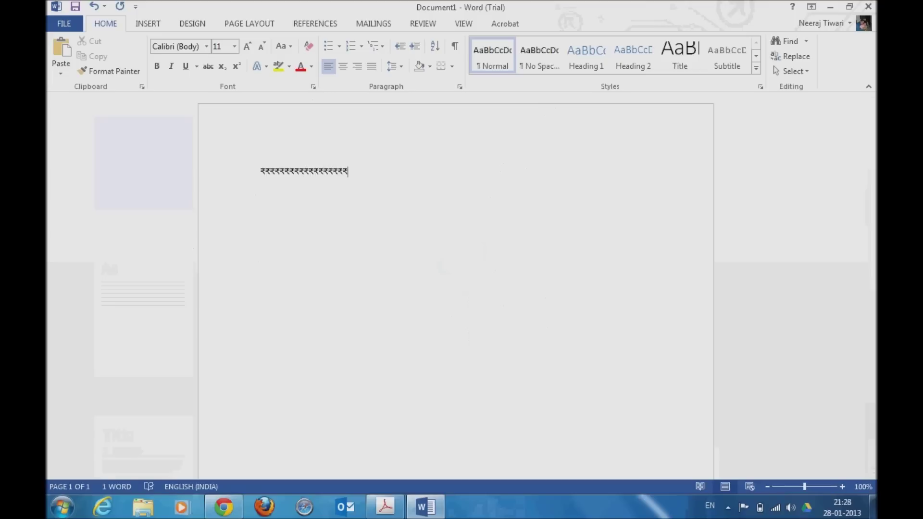